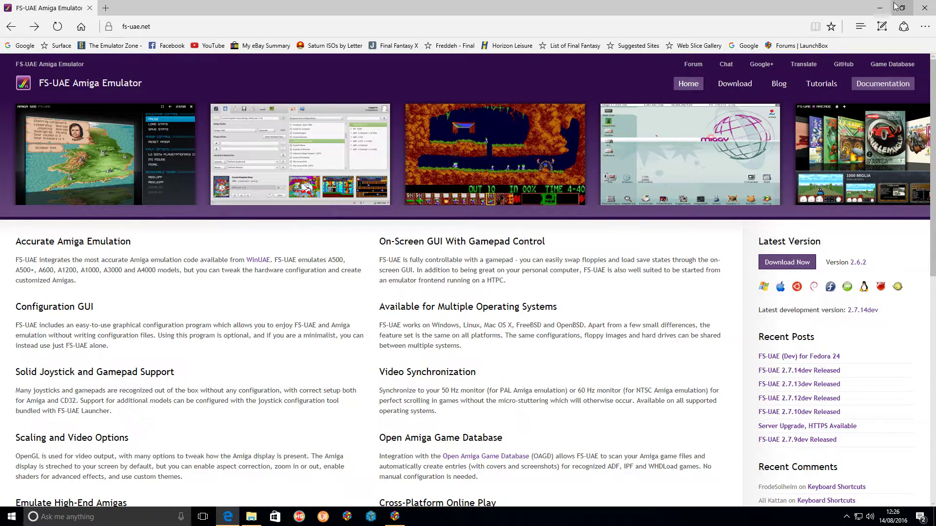
click(880, 8)
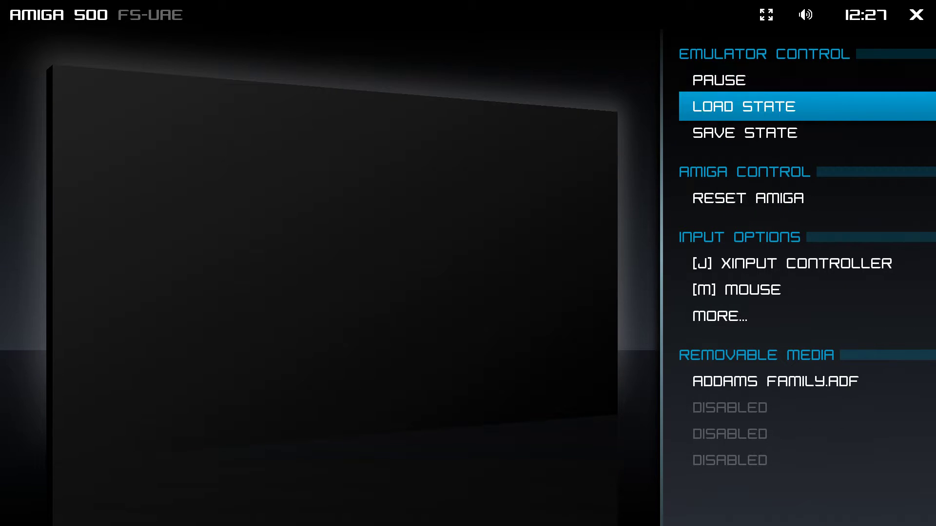
key(Down)
key(Up)
key(Return)
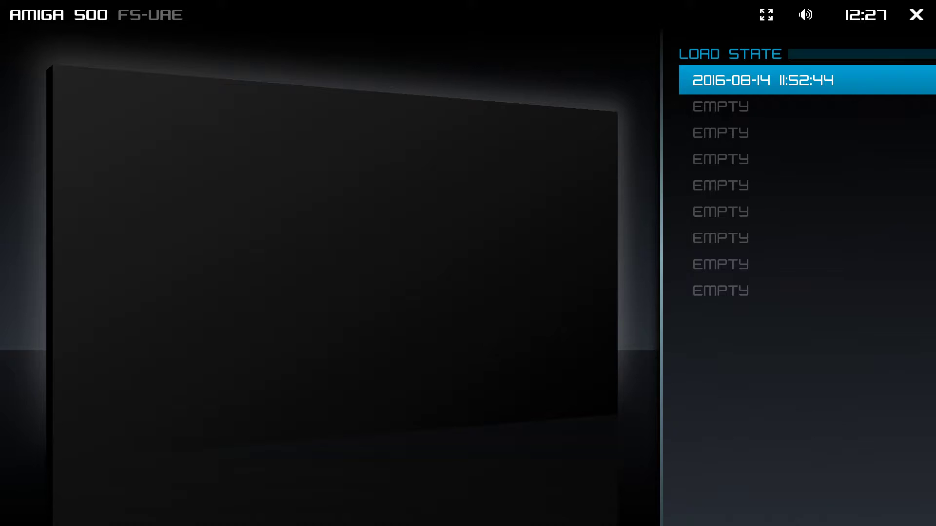
key(Return)
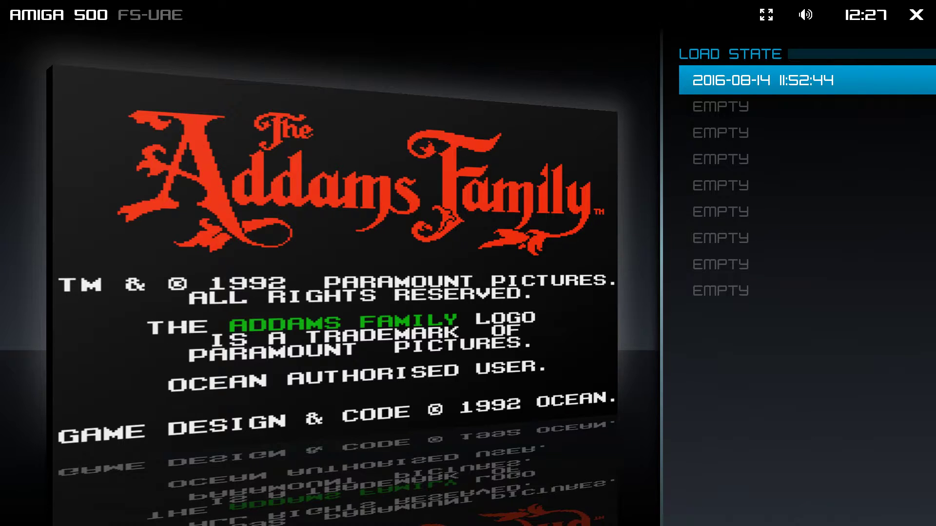
Quit the Addams Family emulation and launch Monkey Island 2: LeChuck's Revenge from the Amiga game list.
key(Escape)
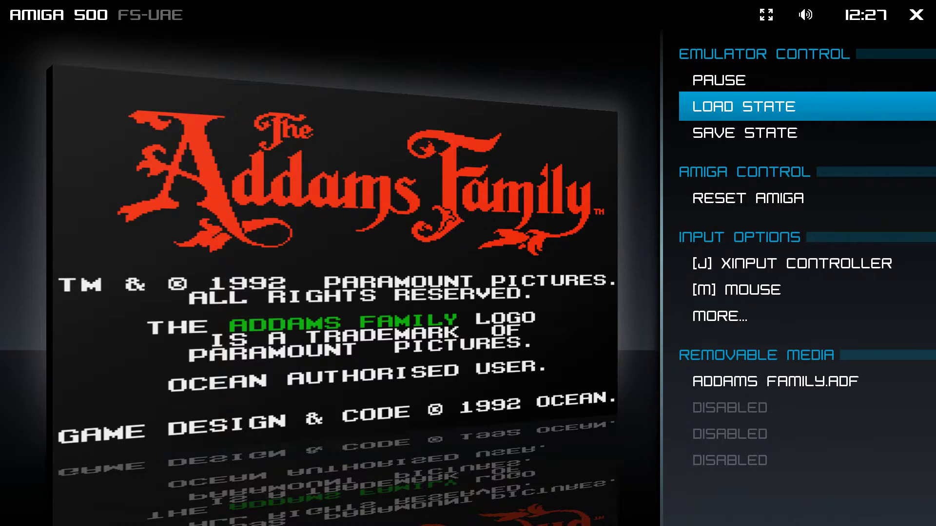
key(Up)
key(Up)
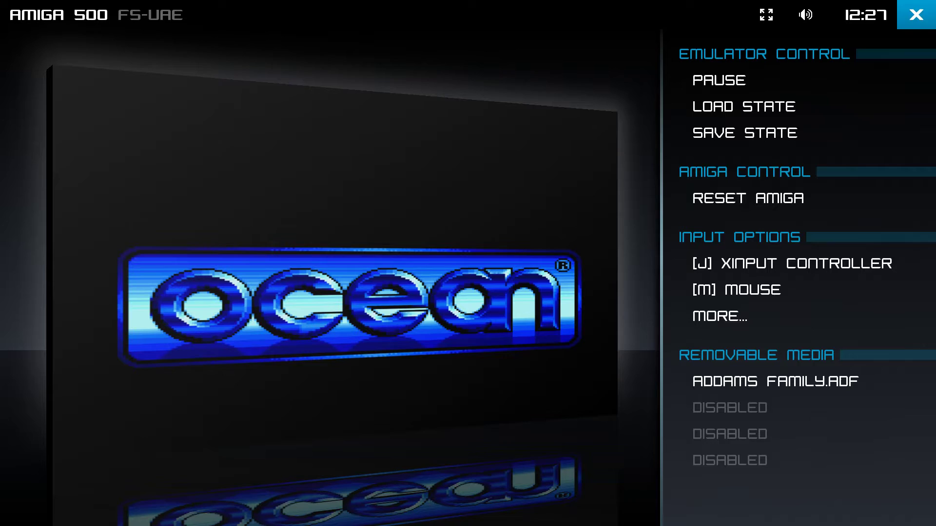
key(Return)
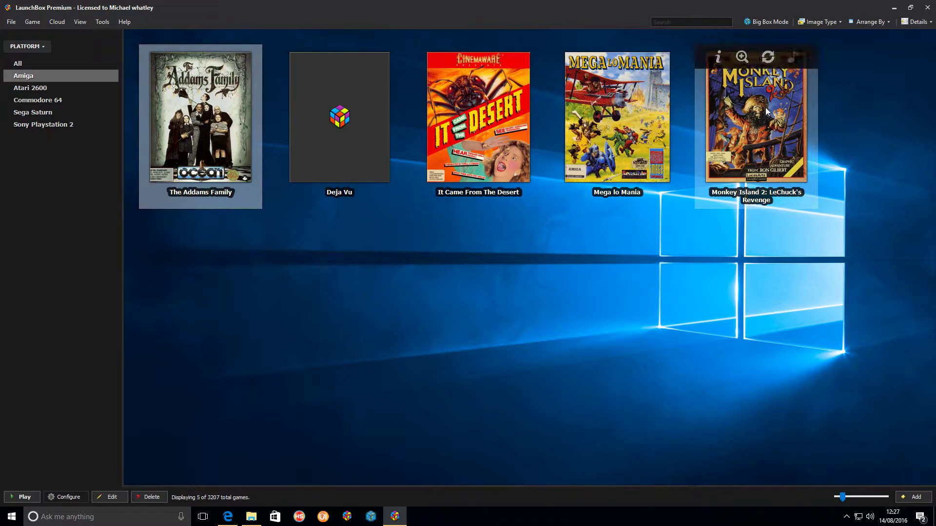
double_click(765, 111)
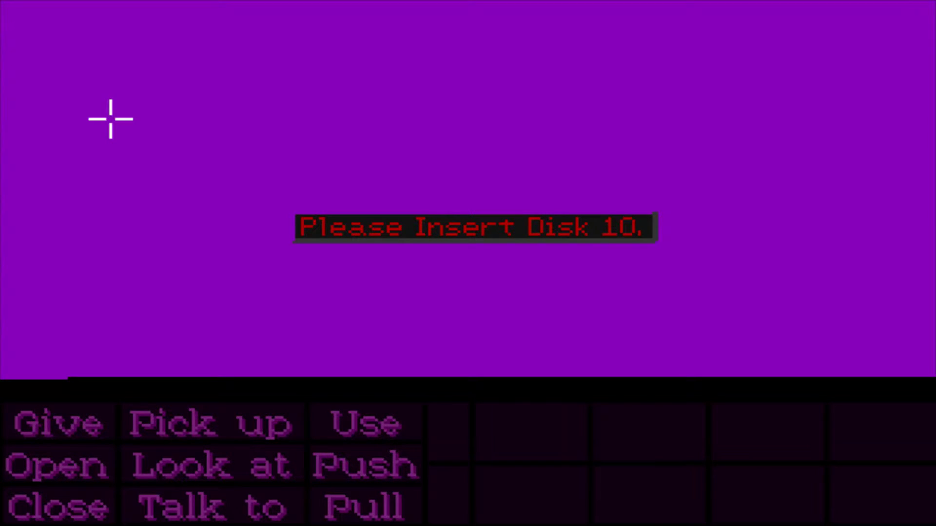
Swap the disk in floppy drive DF3 for monke210.adf through the emulator's removable media options.
key(F12)
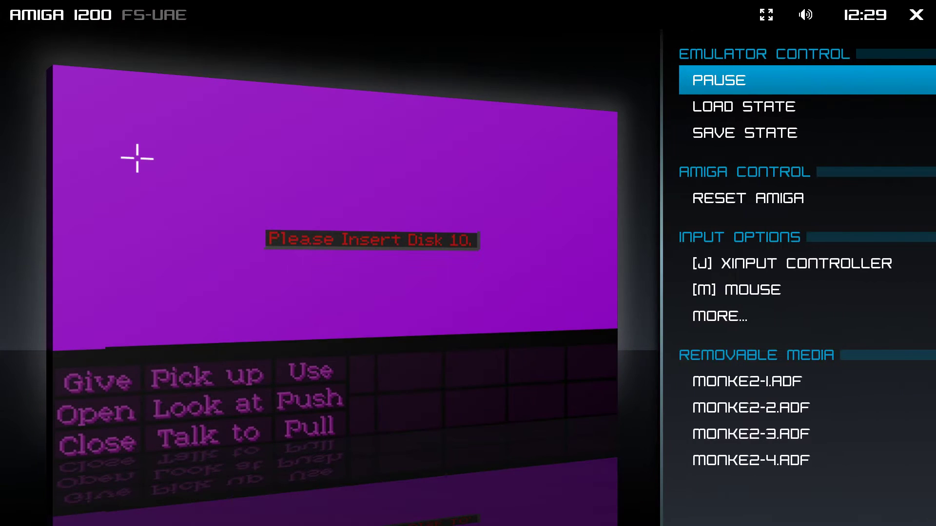
key(Down)
key(Down)
key(Down)
key(Down)
key(Down)
key(Down)
key(Down)
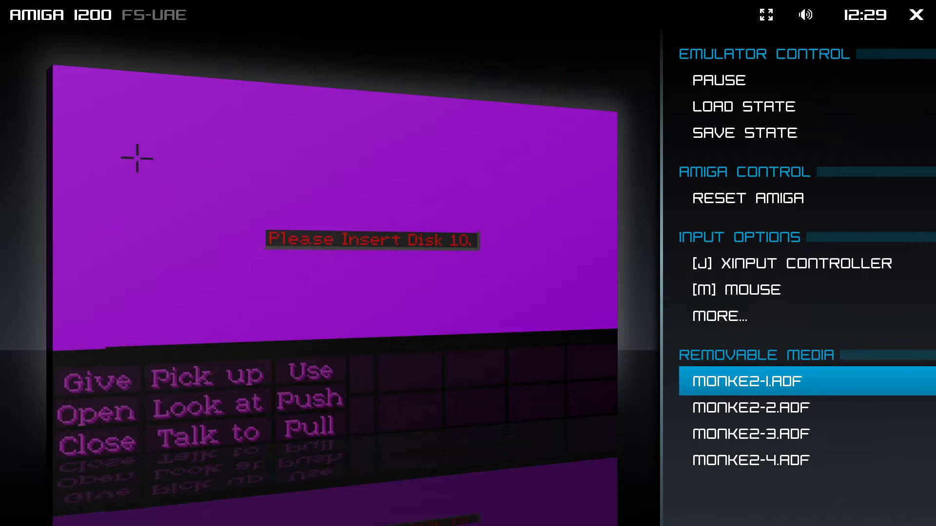
key(Down)
key(Down)
key(Down)
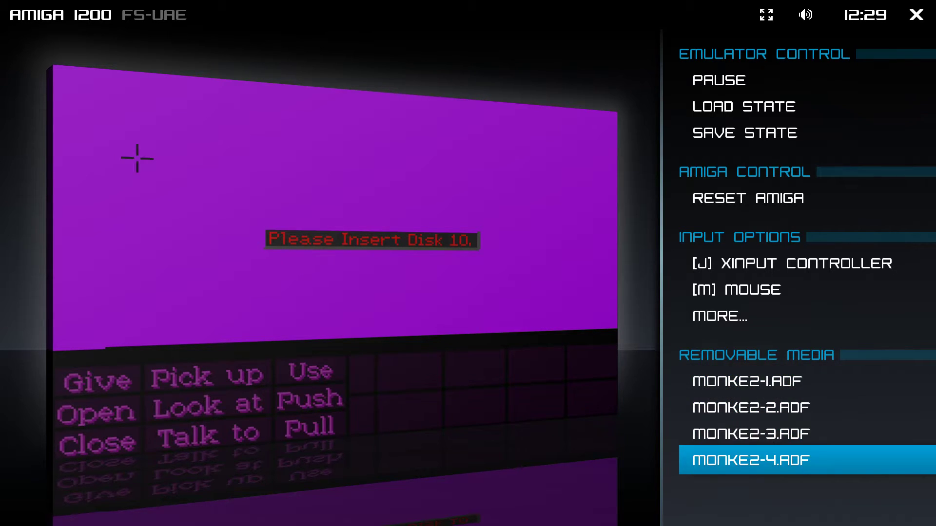
key(Return)
key(Down)
key(Down)
key(Down)
key(Down)
key(Down)
key(Down)
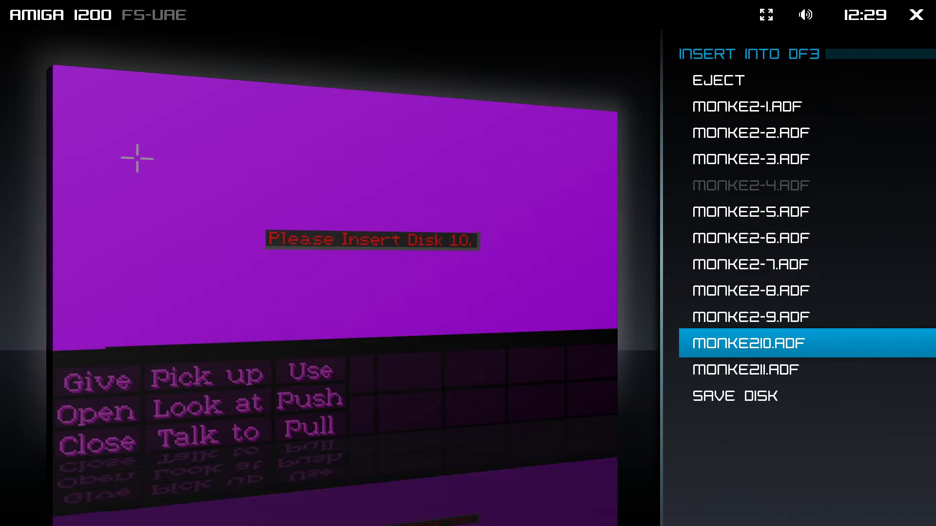
key(Return)
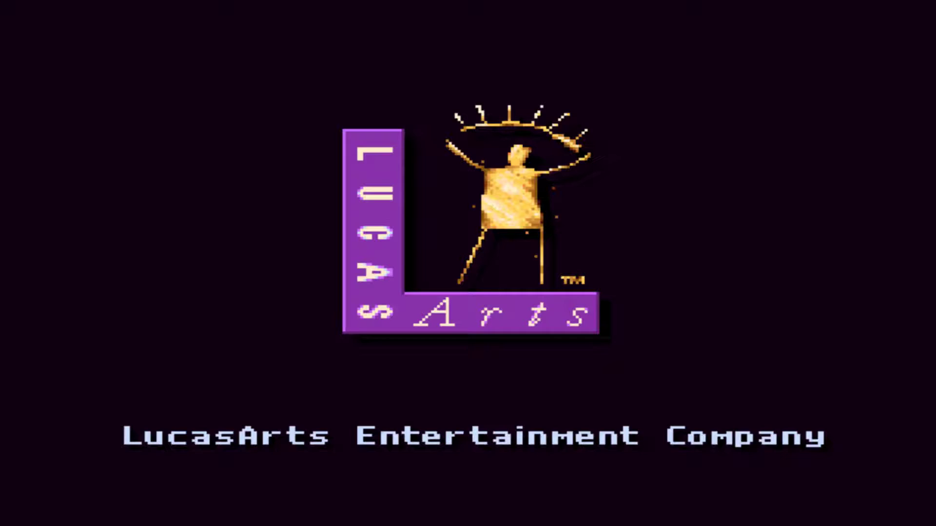
key(F12)
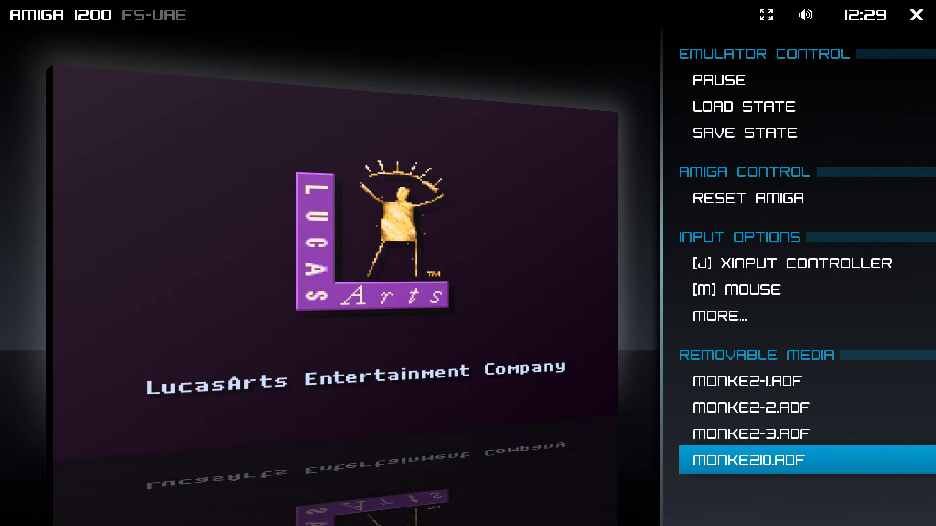
key(Up)
key(Up)
key(Up)
key(Up)
key(Up)
key(Up)
key(Up)
key(Up)
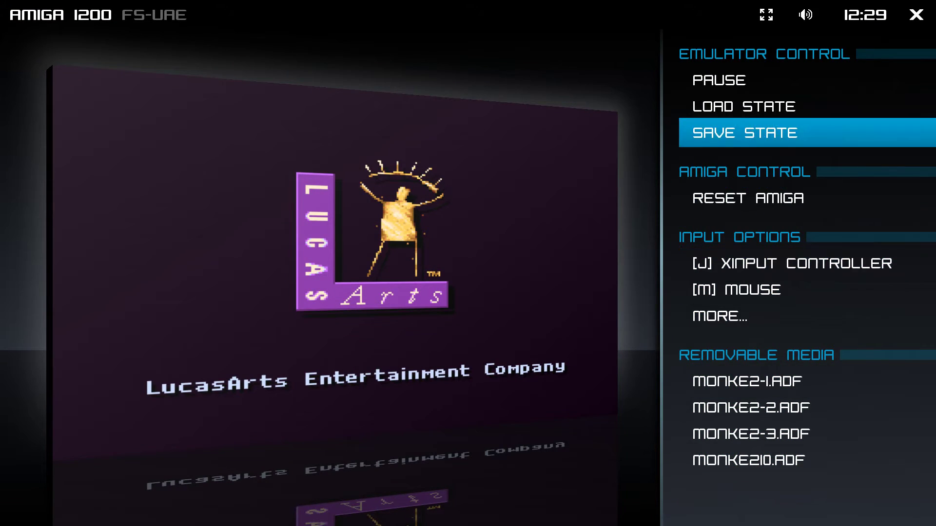
key(Up)
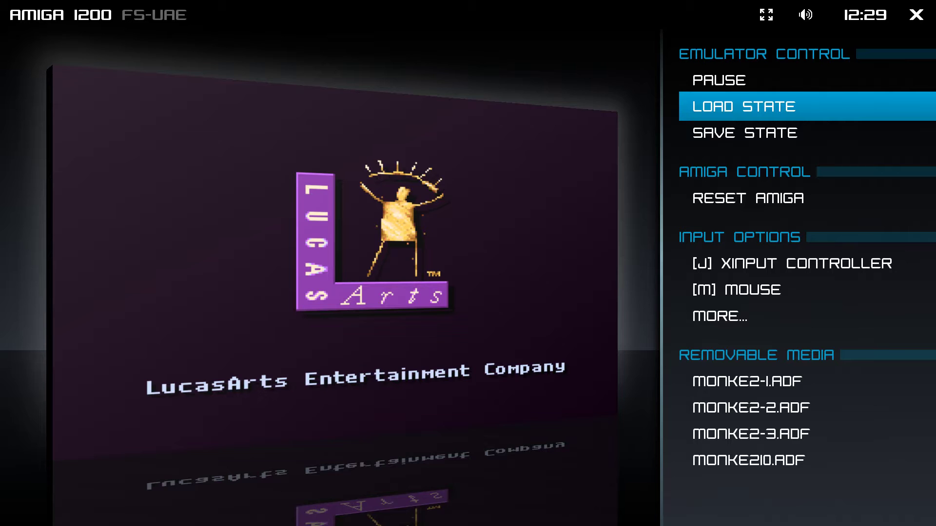
key(Return)
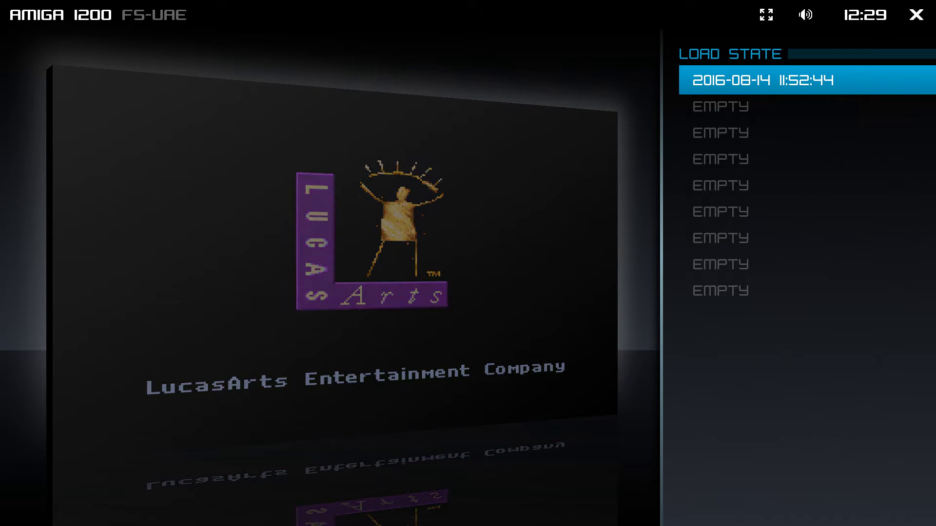
key(Return)
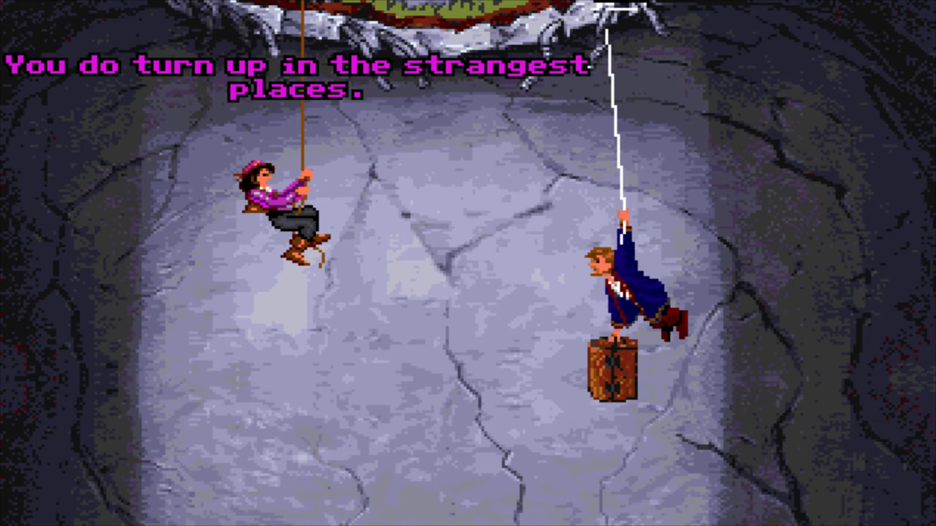
Quit the Monkey Island 2 emulation and return to the game library.
key(F12)
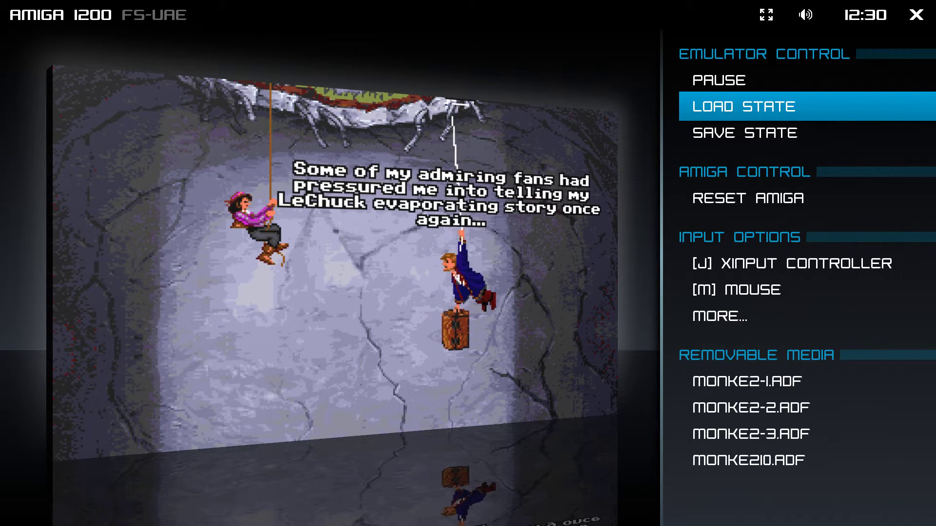
key(Up)
key(Up)
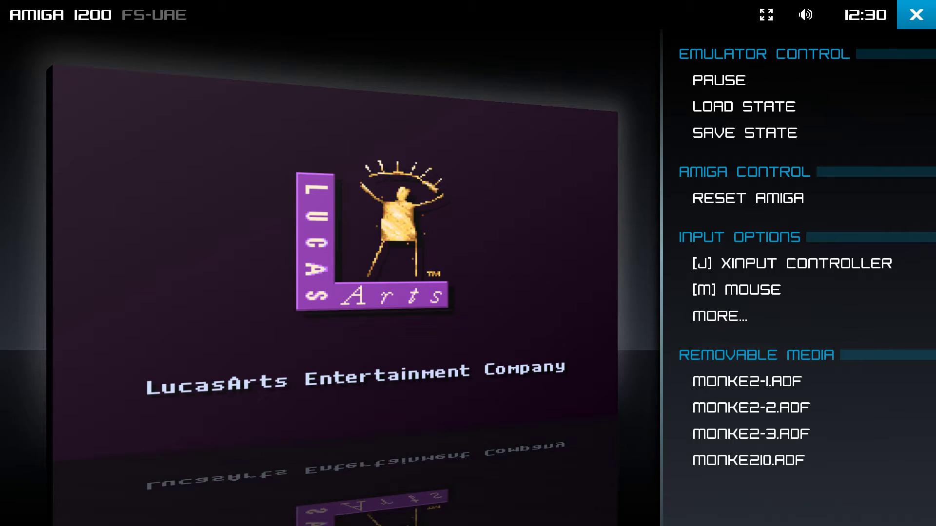
key(alt+F4)
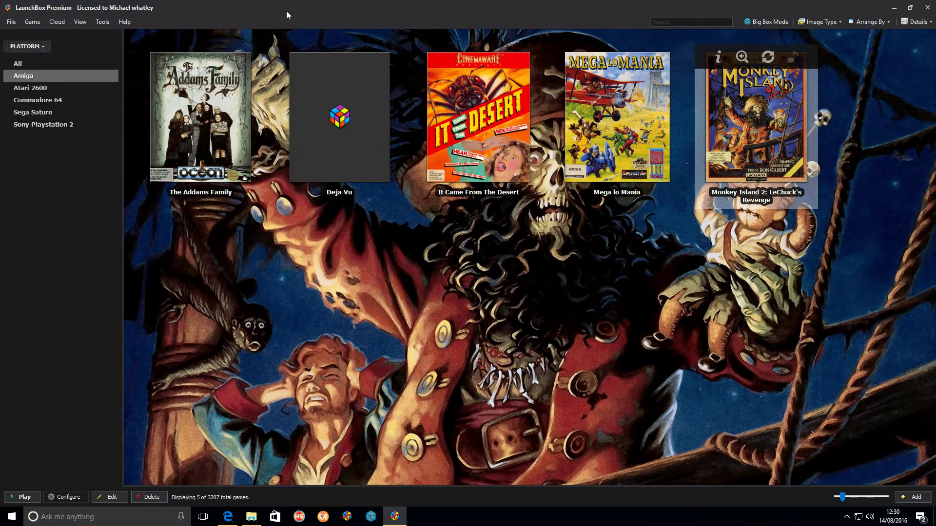
Minimize the game library and run Launcher.exe from the FS-UAE portable suite folder inside Launchbox's Emulators folder.
click(894, 8)
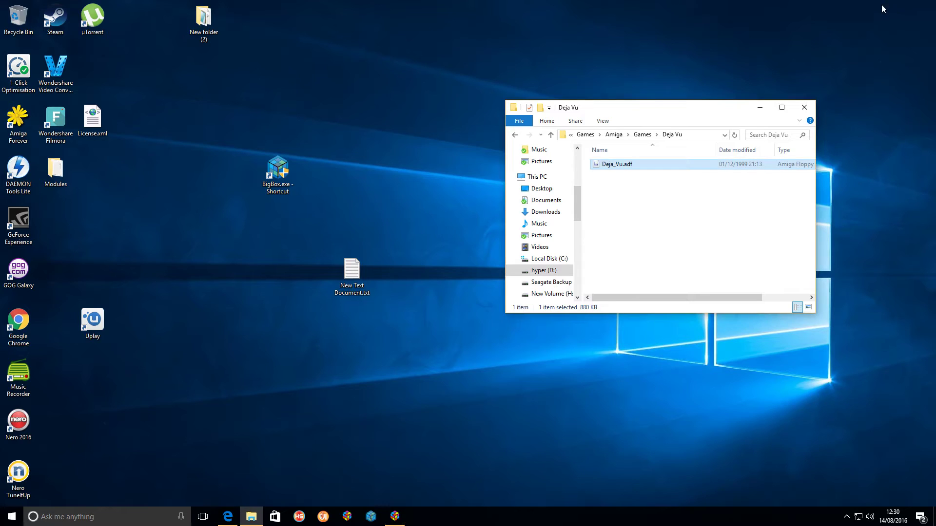
click(585, 134)
click(626, 134)
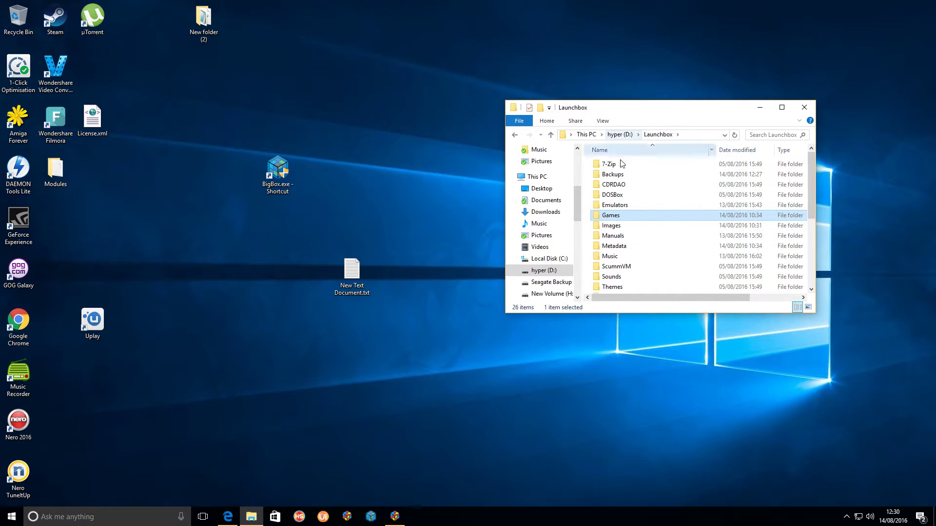
double_click(620, 210)
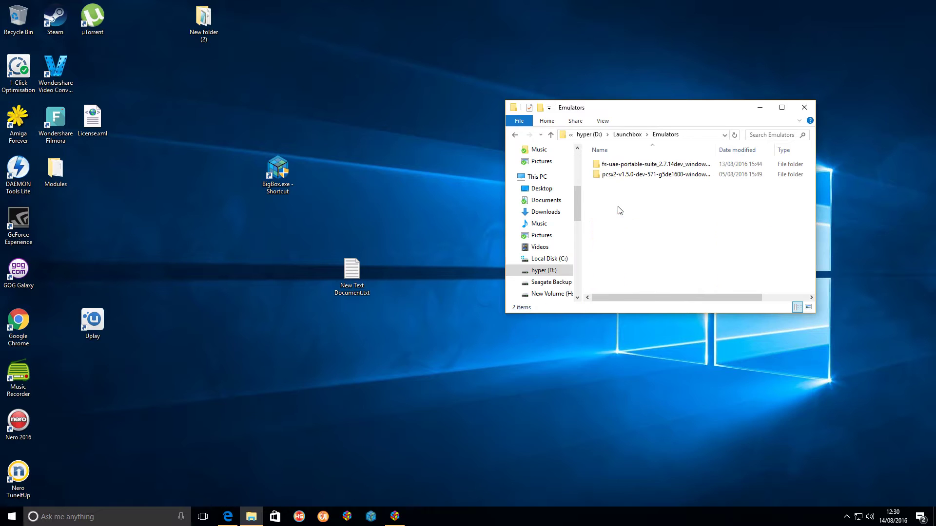
double_click(648, 166)
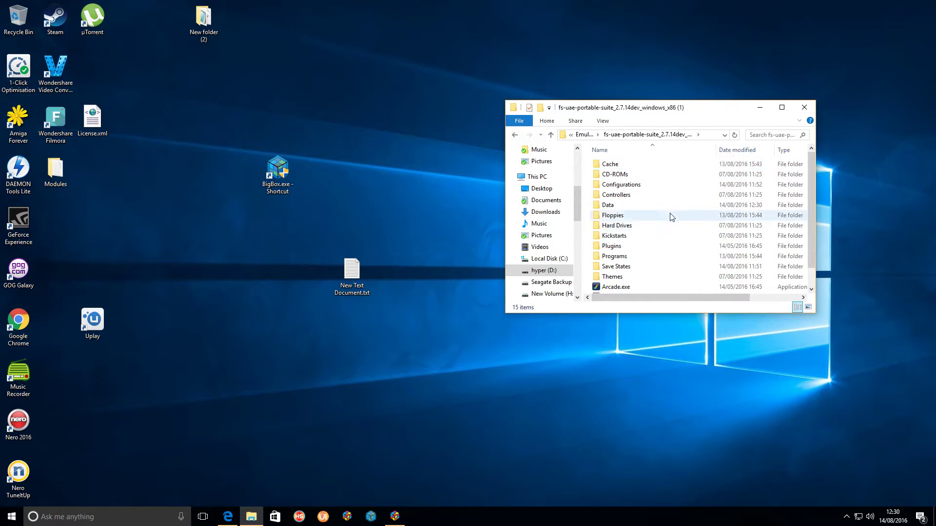
scroll(668, 215, down, 1)
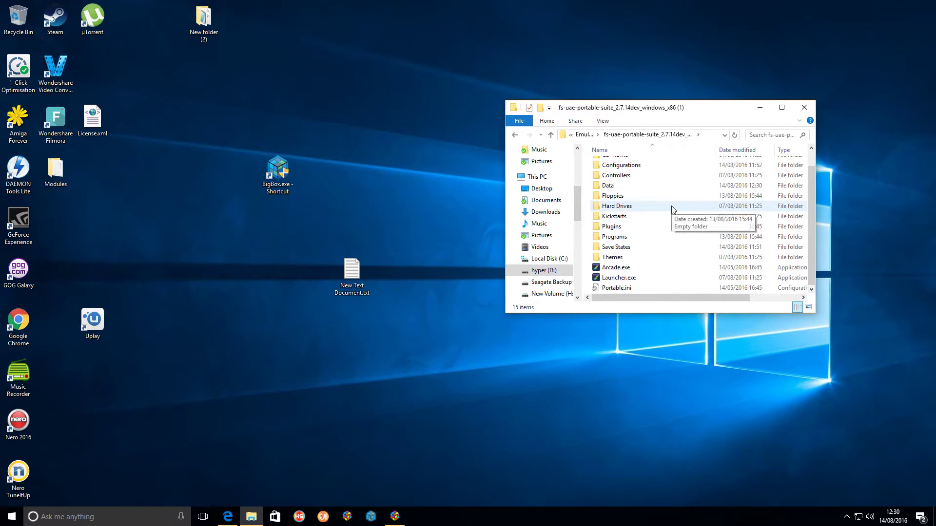
double_click(629, 281)
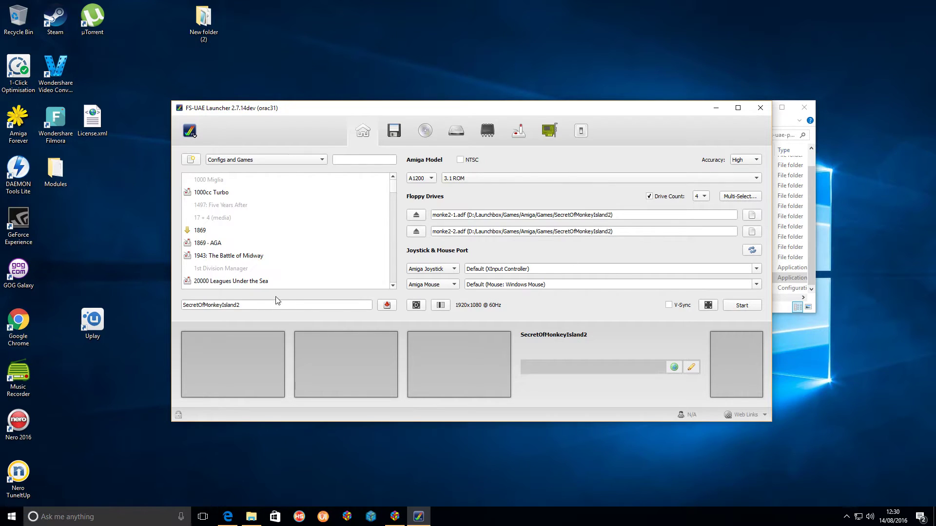
Filter the launcher list to Configs, compare the SecretOfMonkeyIsland2 and Megalomania configurations, and leave SecretOfMonkeyIsland2 selected.
click(321, 162)
click(293, 172)
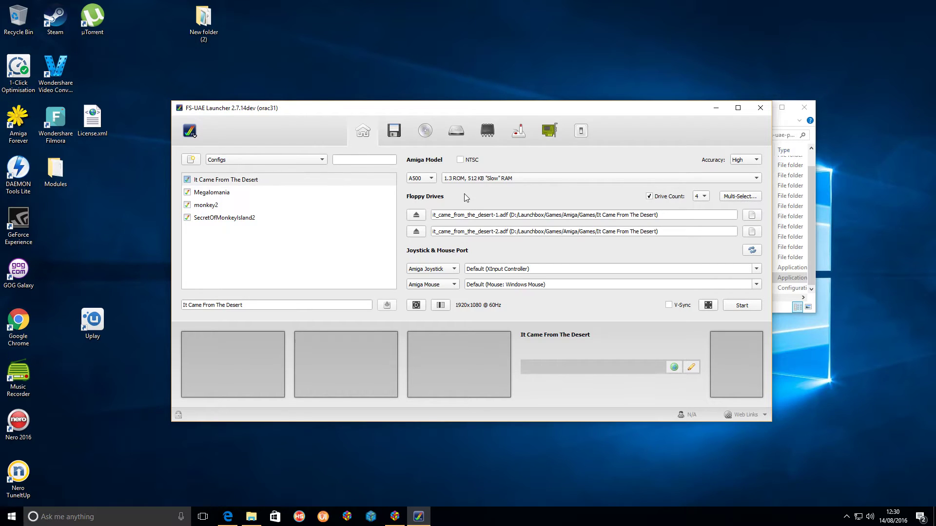
click(216, 220)
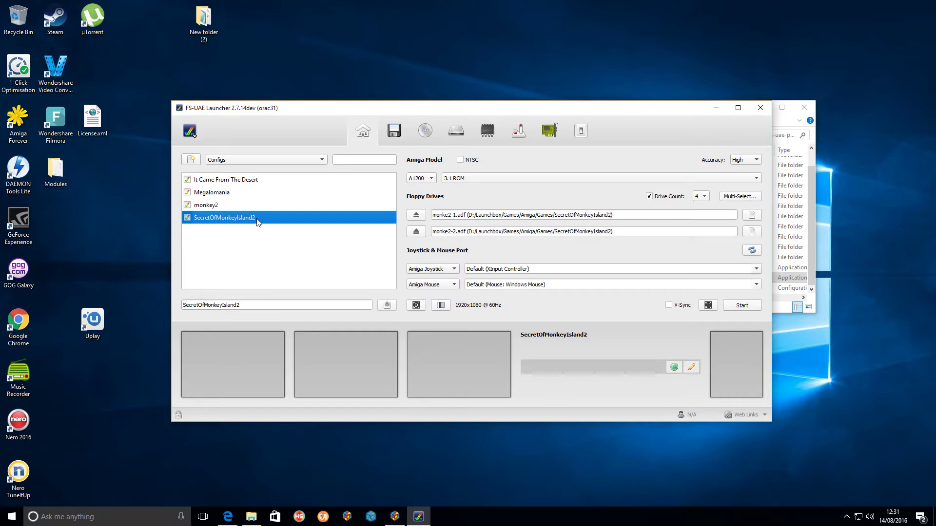
click(221, 194)
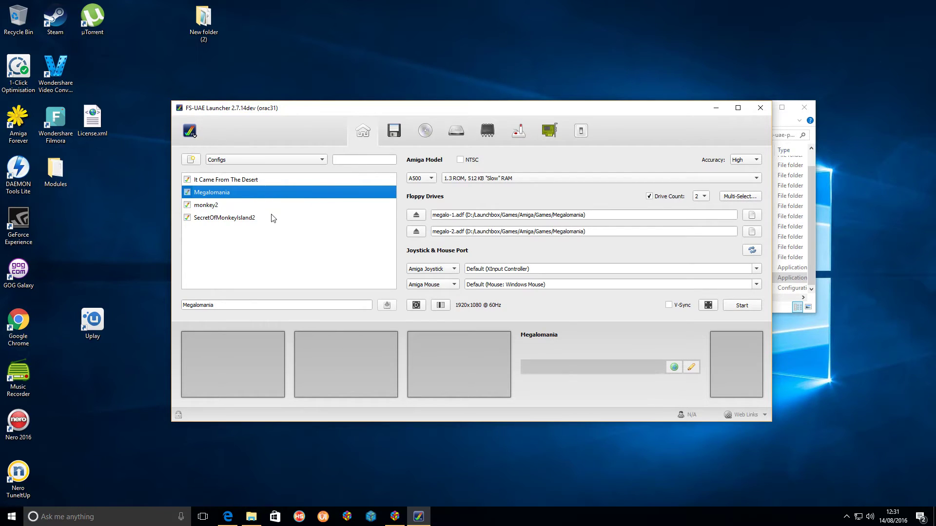
click(247, 220)
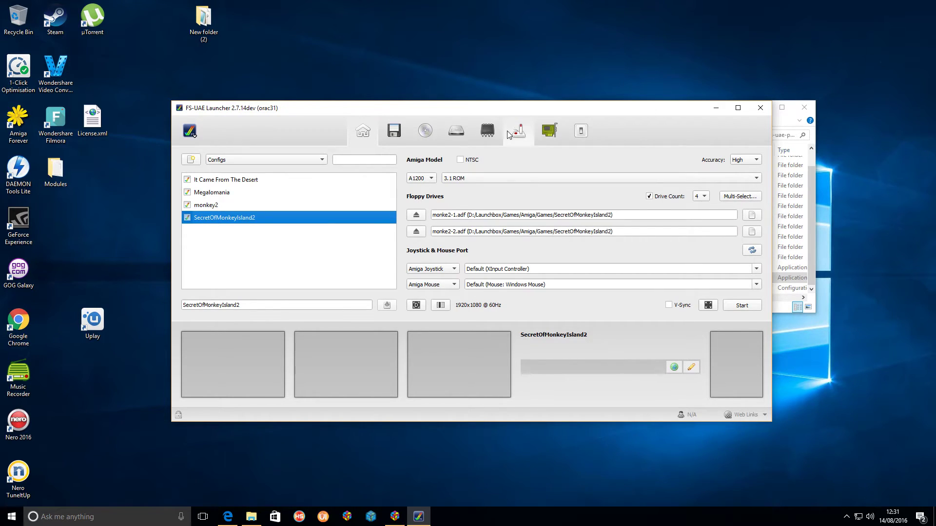
Review SecretOfMonkeyIsland2's floppy drives, multiple-floppy selection and media swap list, and view its CD-ROM drive settings.
click(403, 135)
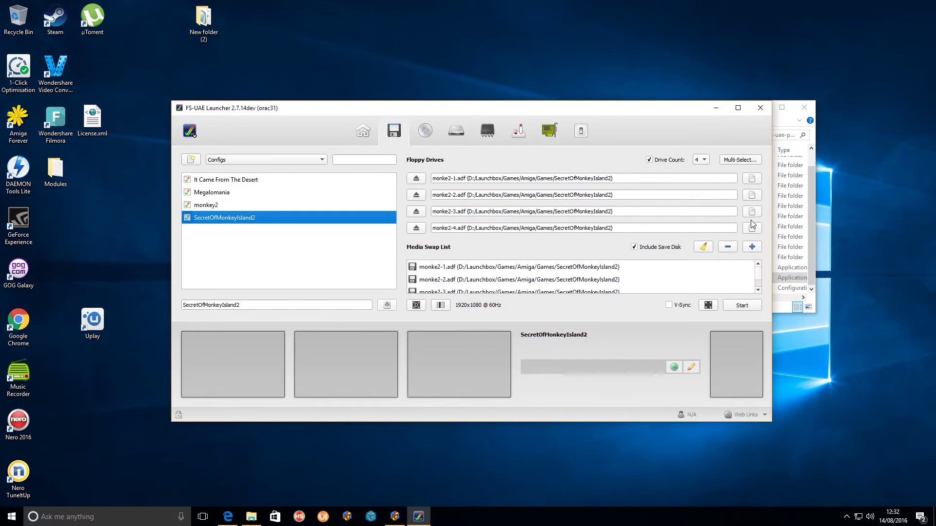
click(739, 160)
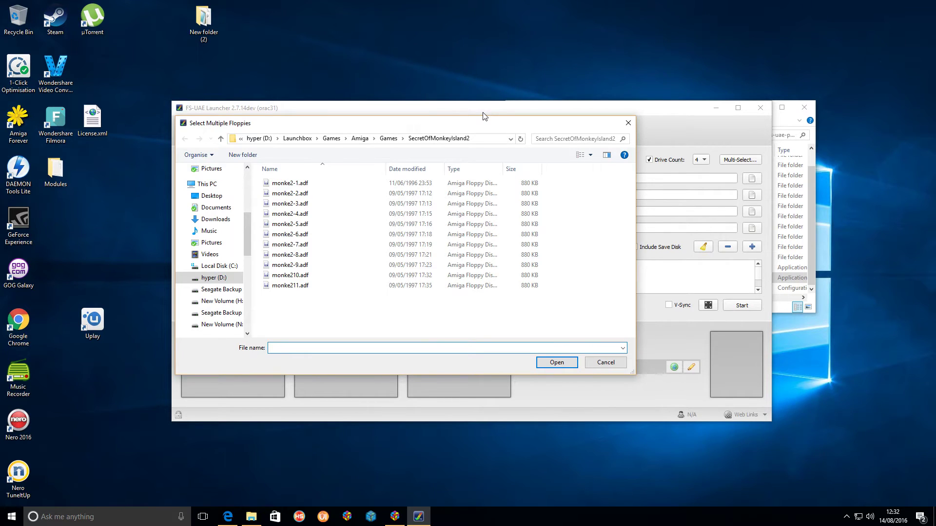
click(628, 123)
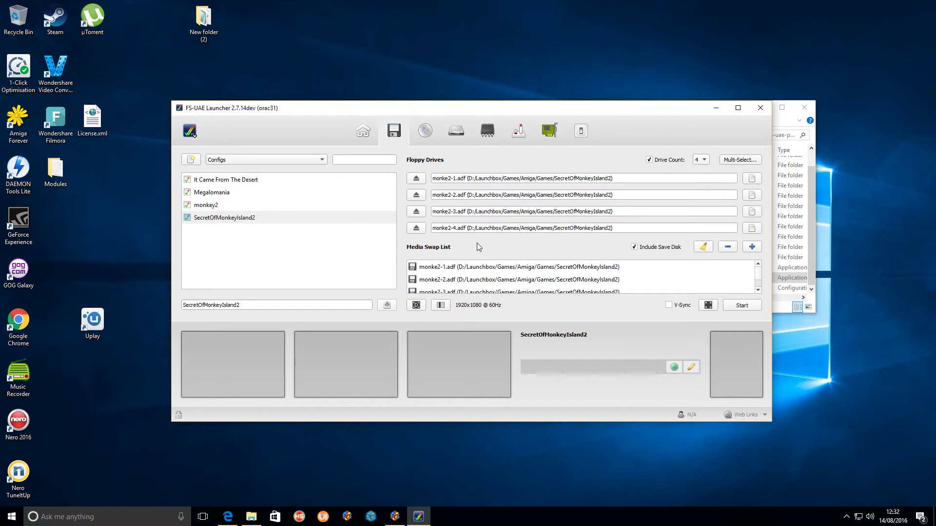
click(756, 284)
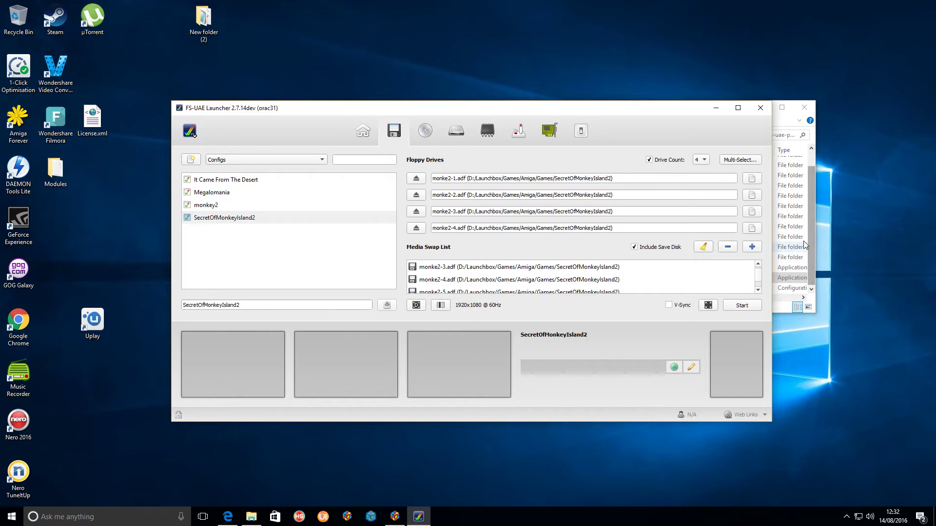
click(424, 132)
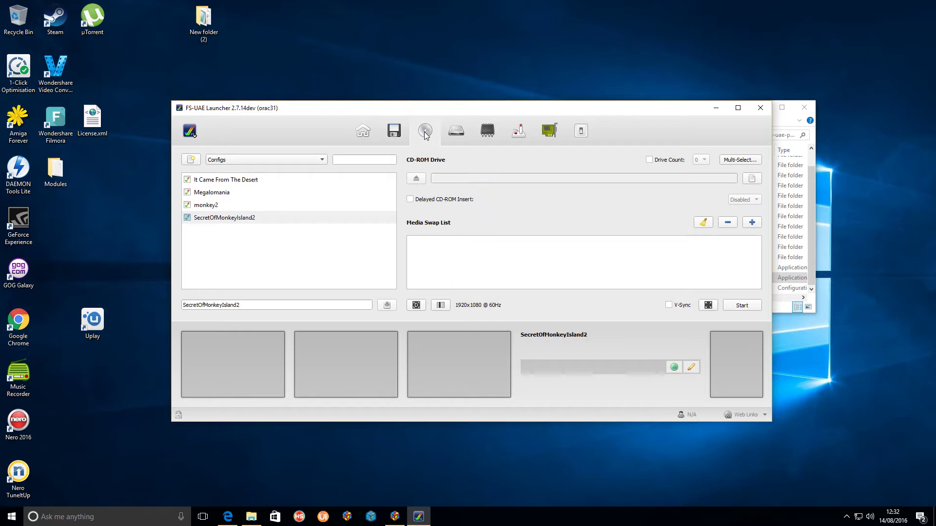
Review SecretOfMonkeyIsland2's hard drive, ROM and RAM, input, expansion and additional configuration settings, and return to its main settings.
click(457, 131)
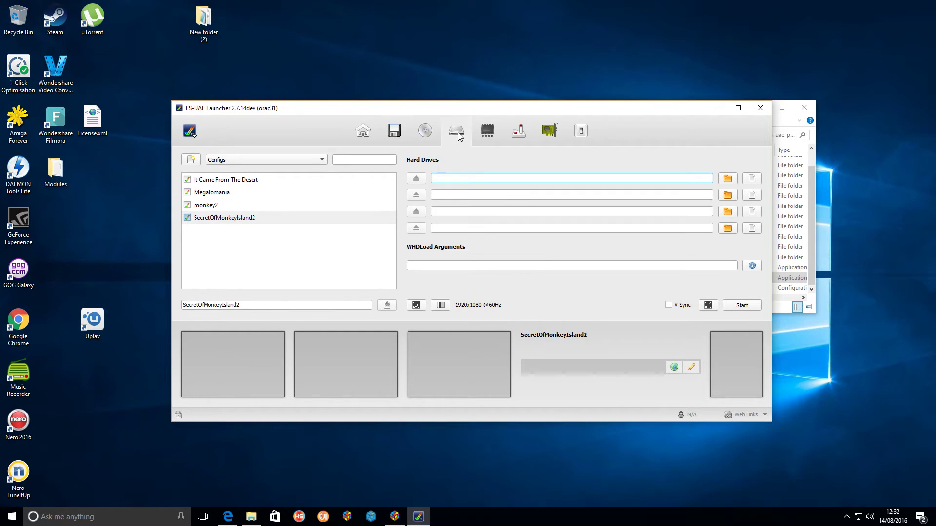
click(490, 136)
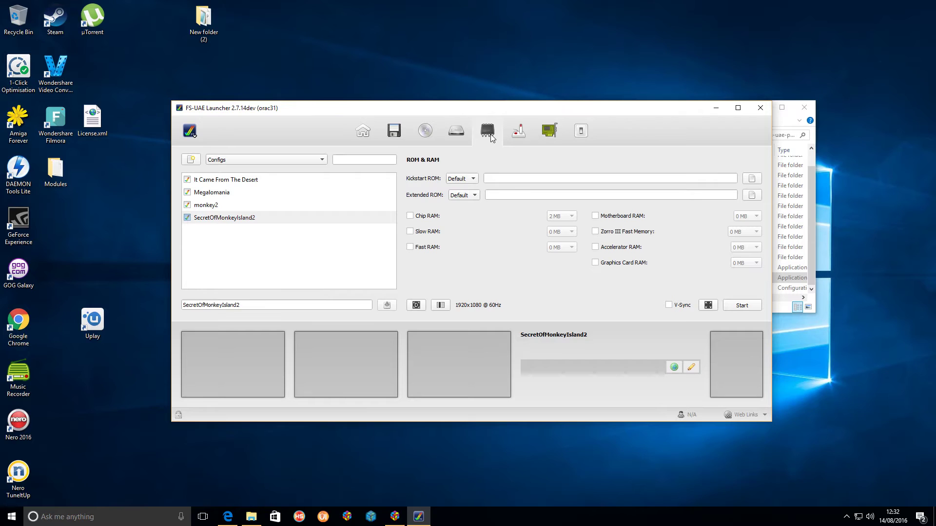
click(519, 134)
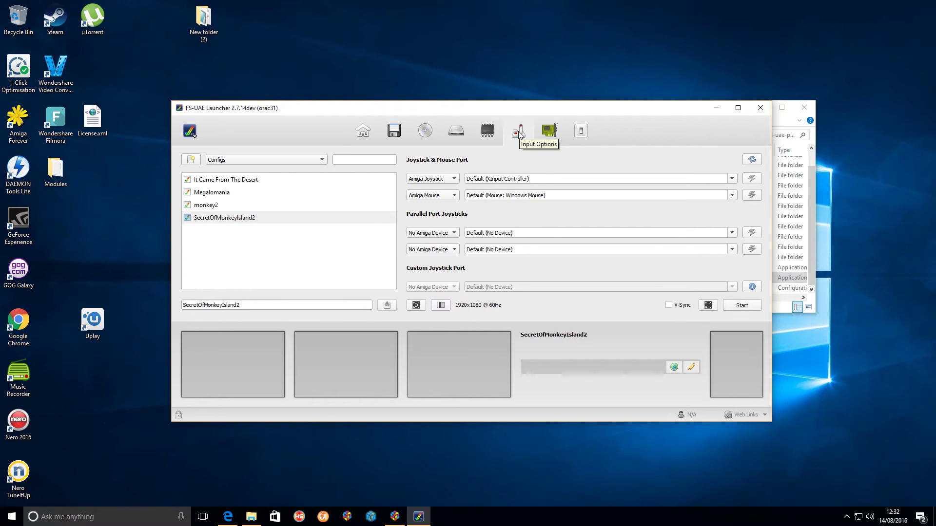
click(548, 132)
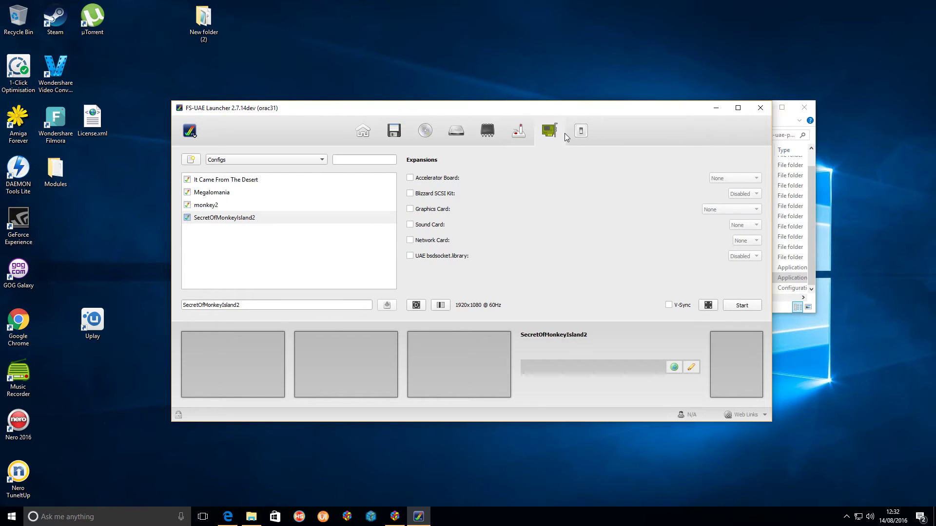
click(582, 137)
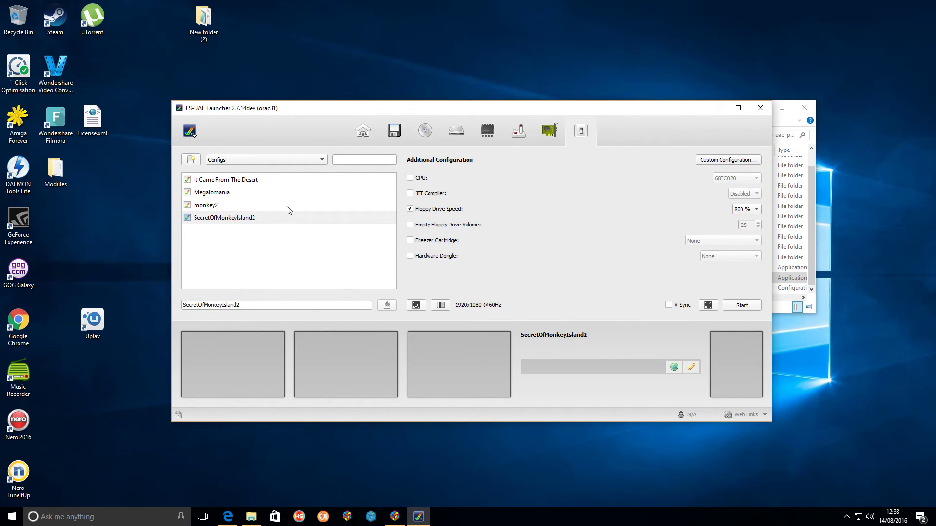
click(363, 131)
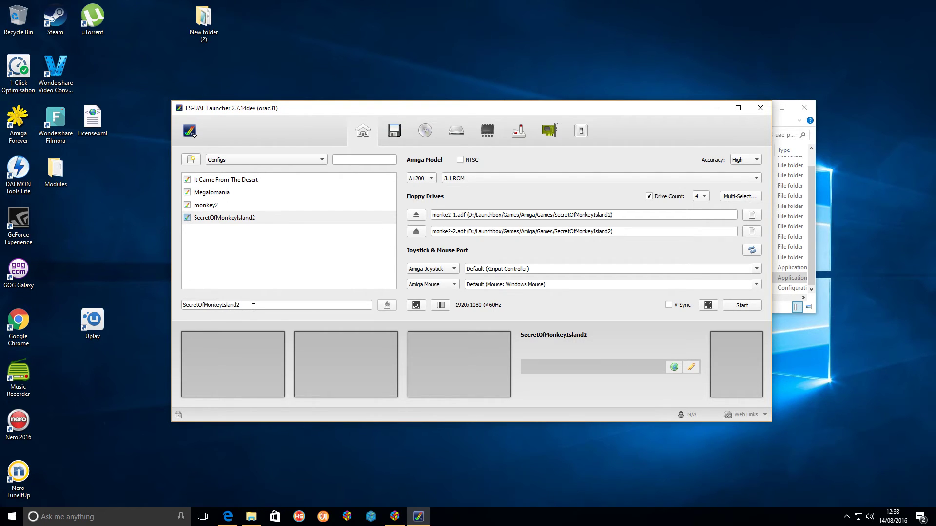
click(736, 305)
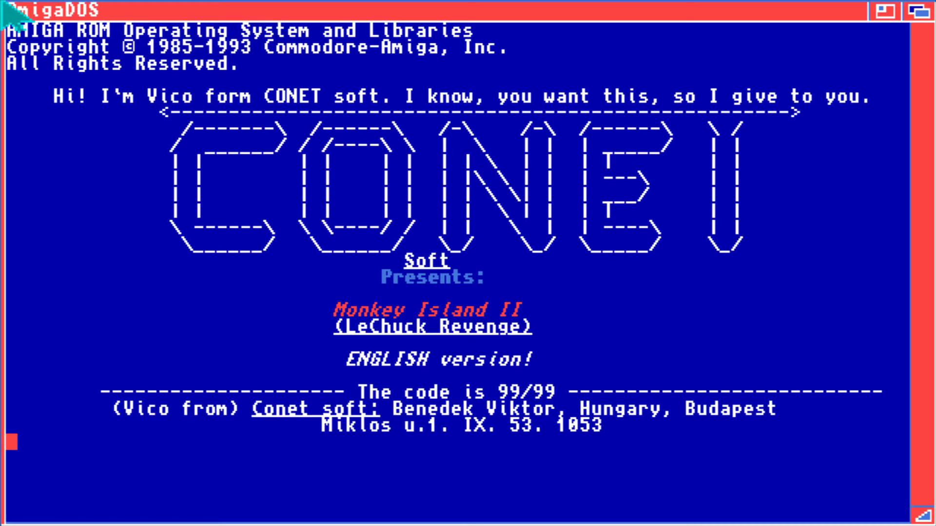
key(F12)
key(Down)
key(Return)
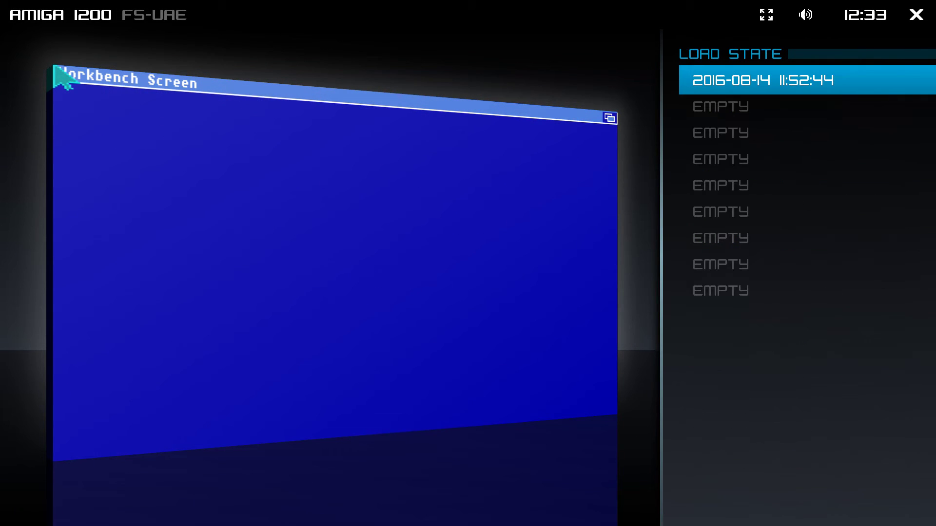
key(Return)
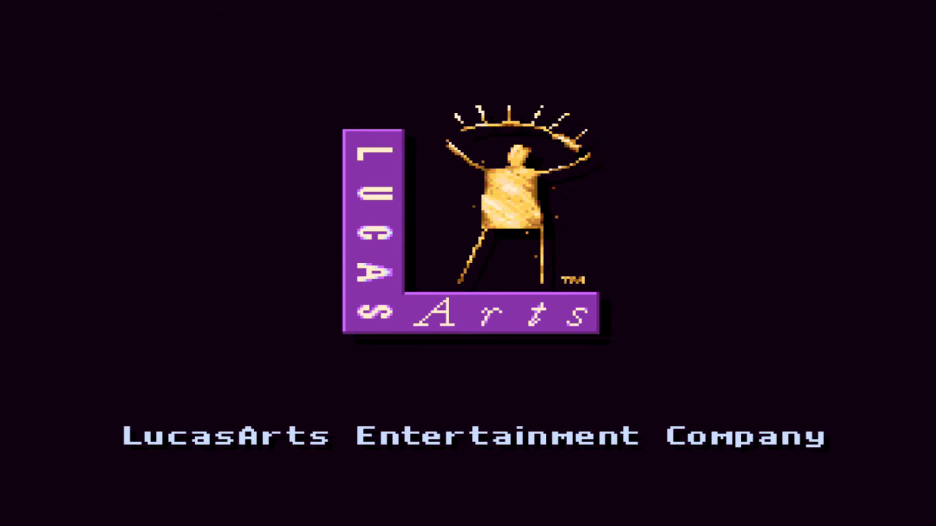
Quit the running Monkey Island 2 emulation from the emulator's own menu and return to the launcher.
key(F12)
key(Up)
key(Up)
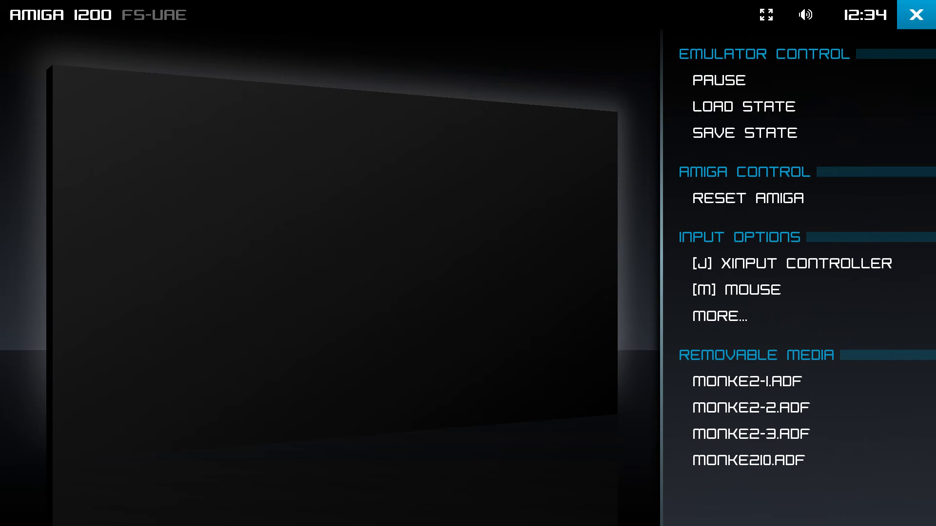
key(Return)
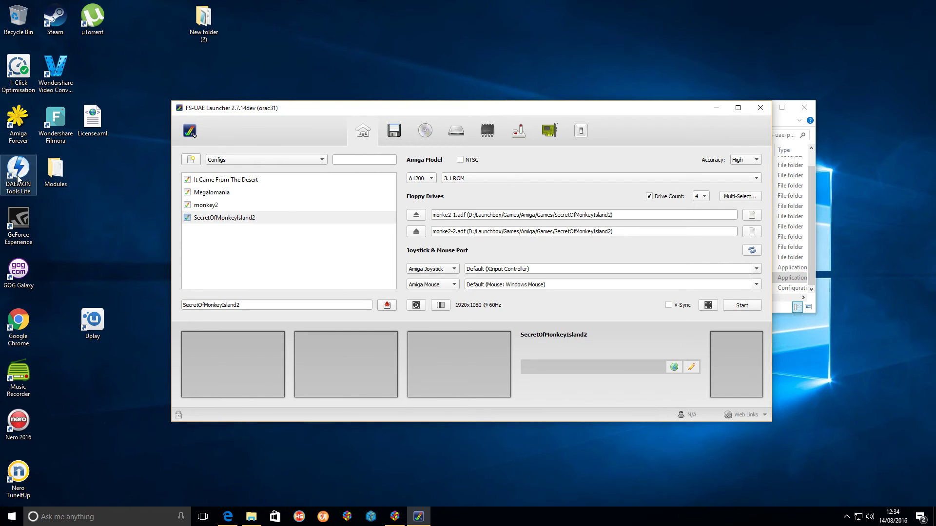
Save the SecretOfMonkeyIsland2 configuration and close the FS-UAE Launcher.
click(387, 306)
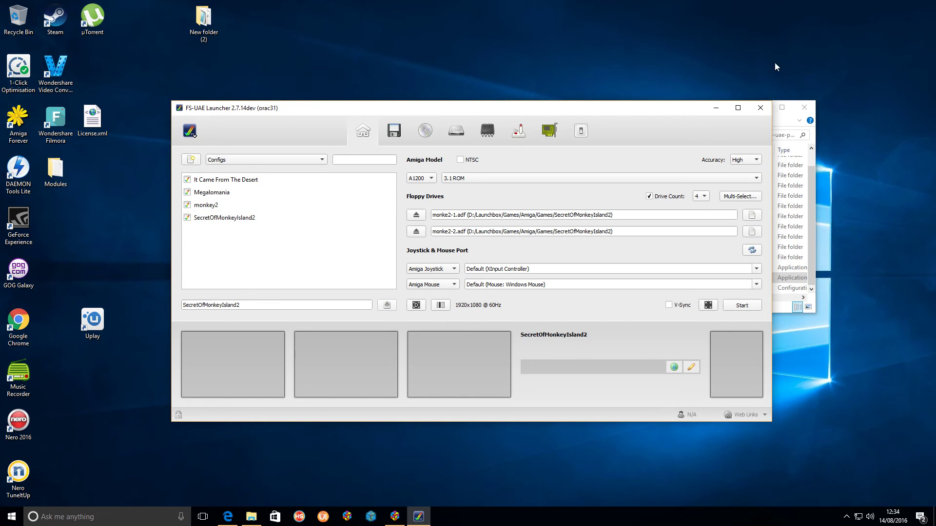
click(760, 108)
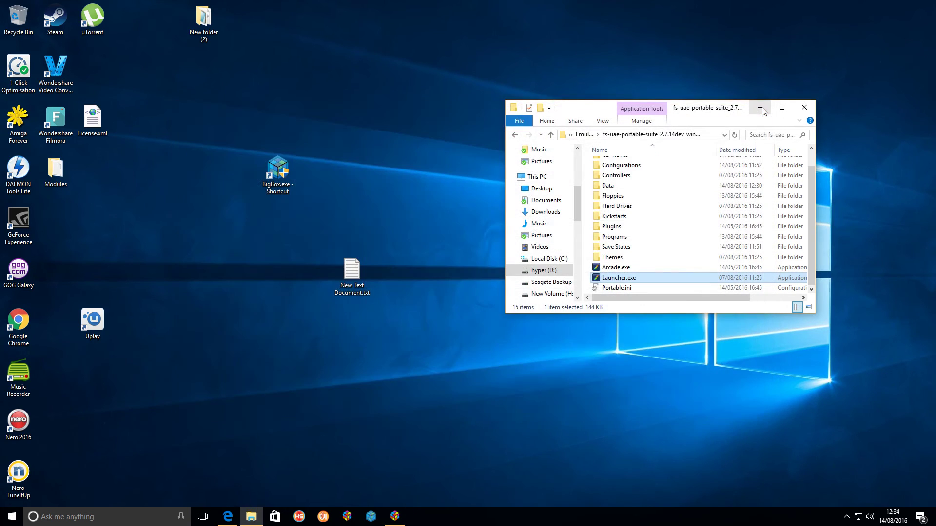
Open the Configurations folder in the FS-UAE portable suite to view the saved .fs-uae files, and switch back to LaunchBox.
double_click(634, 166)
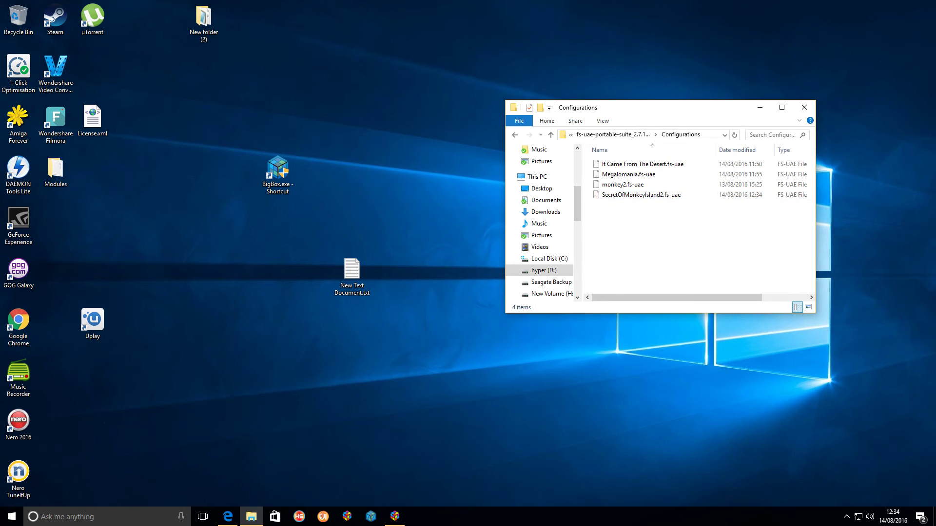
mouse_move(403, 523)
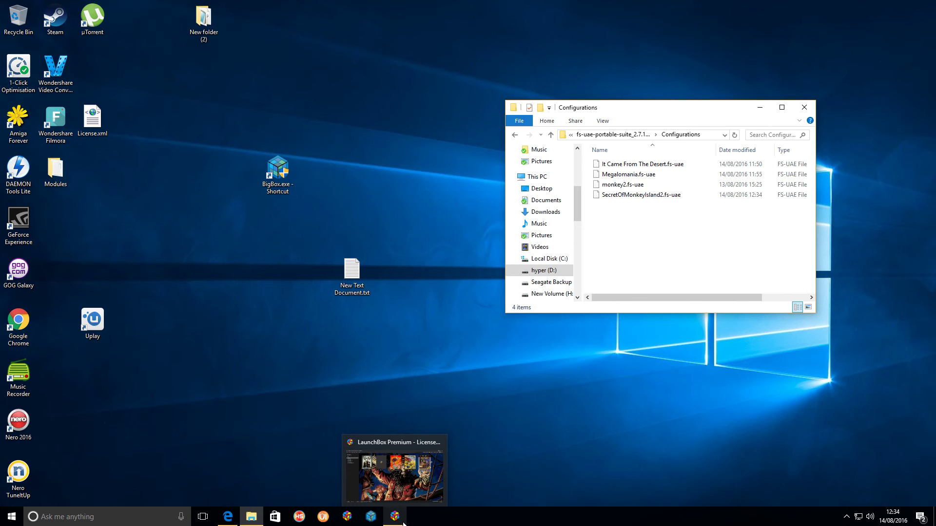
click(403, 522)
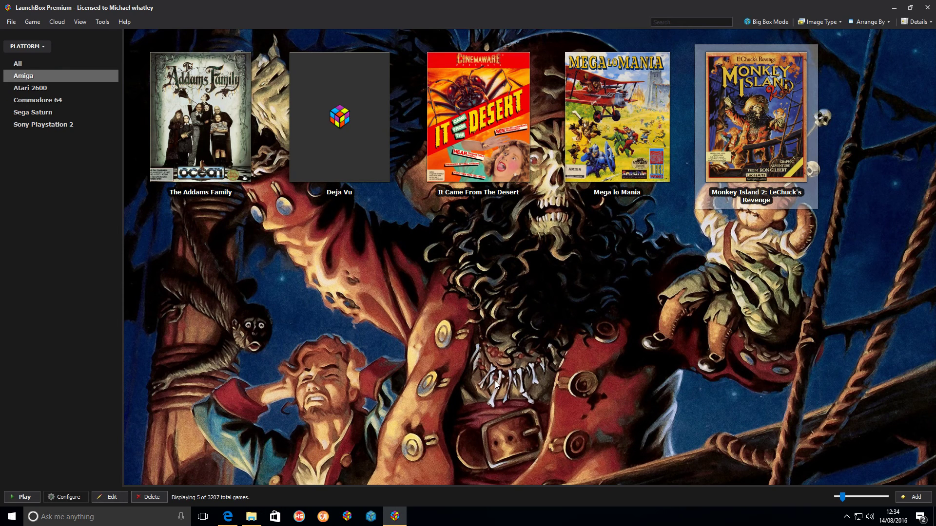